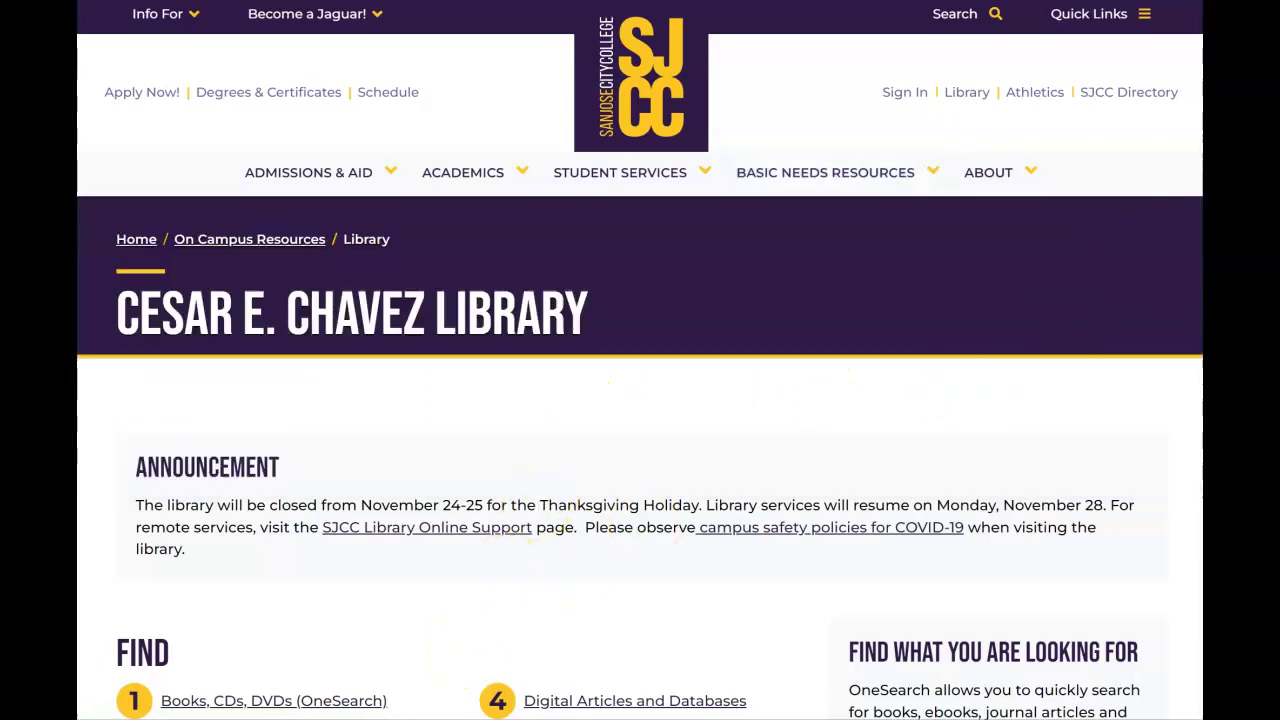
# - Open the library's Digital Articles and Databases A-Z list from the Find section
pyautogui.scroll(-3, 640, 440)
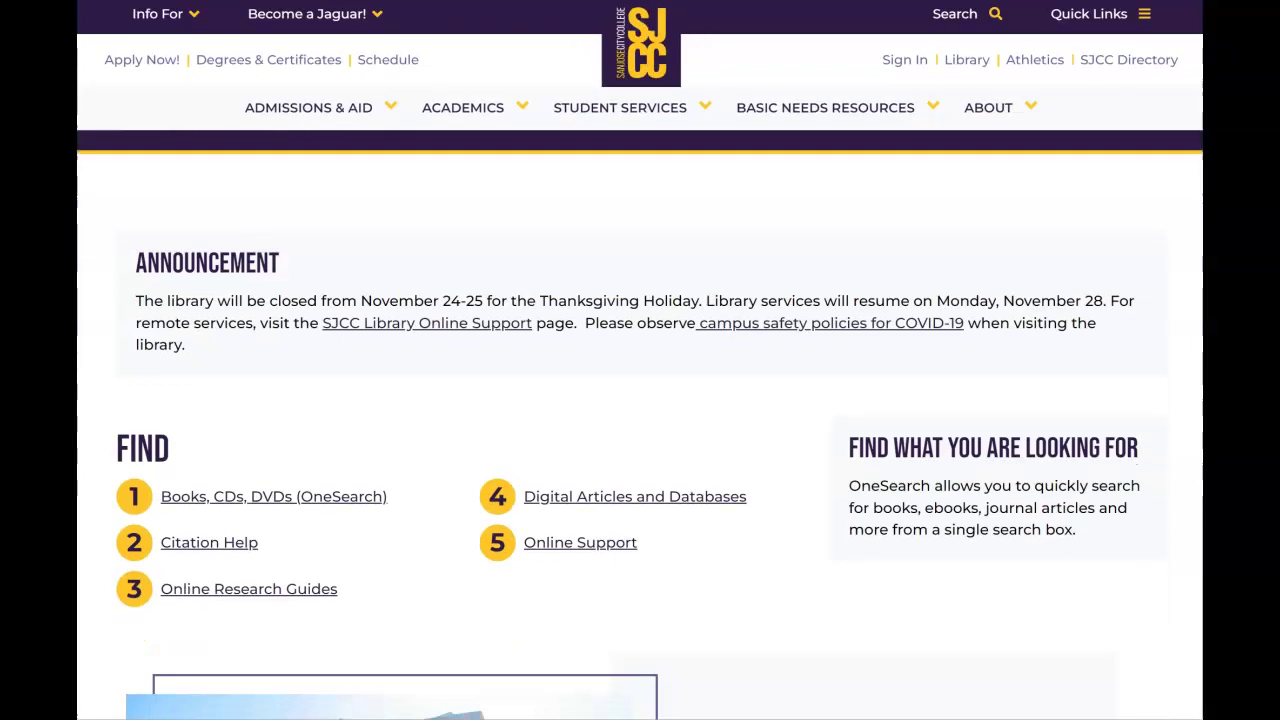
pyautogui.scroll(-2, 640, 425)
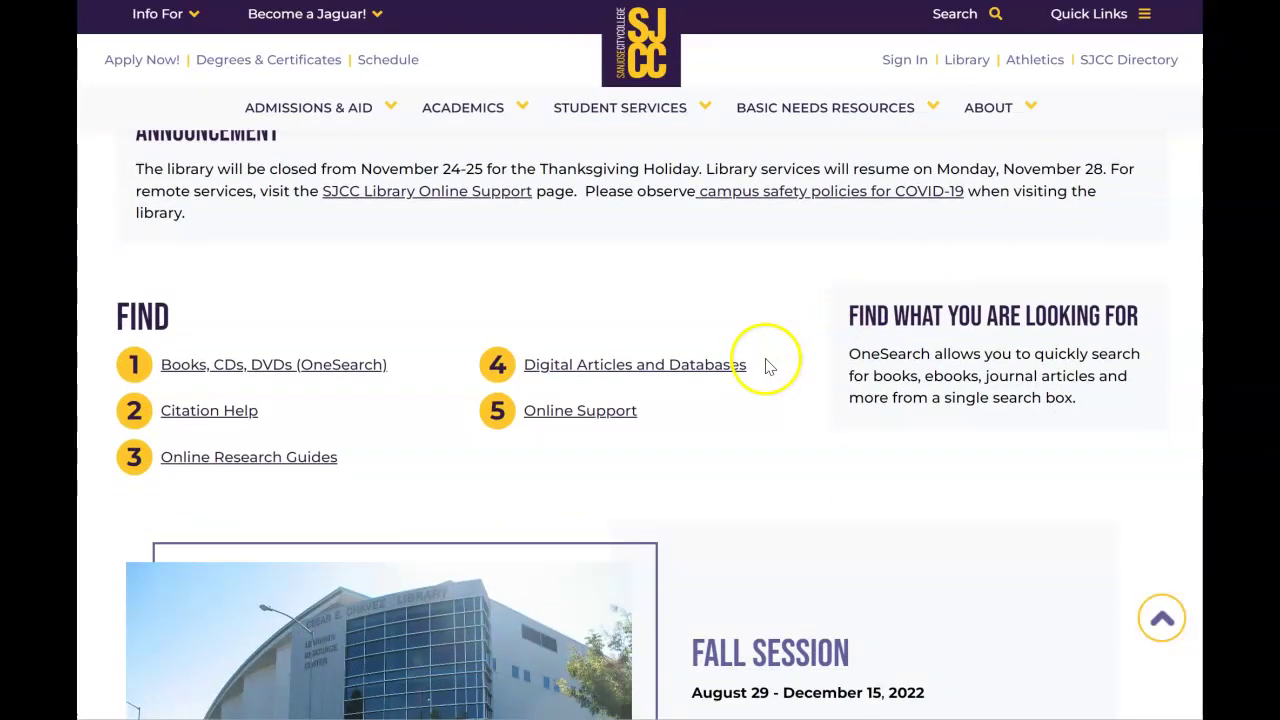
pyautogui.click(692, 374)
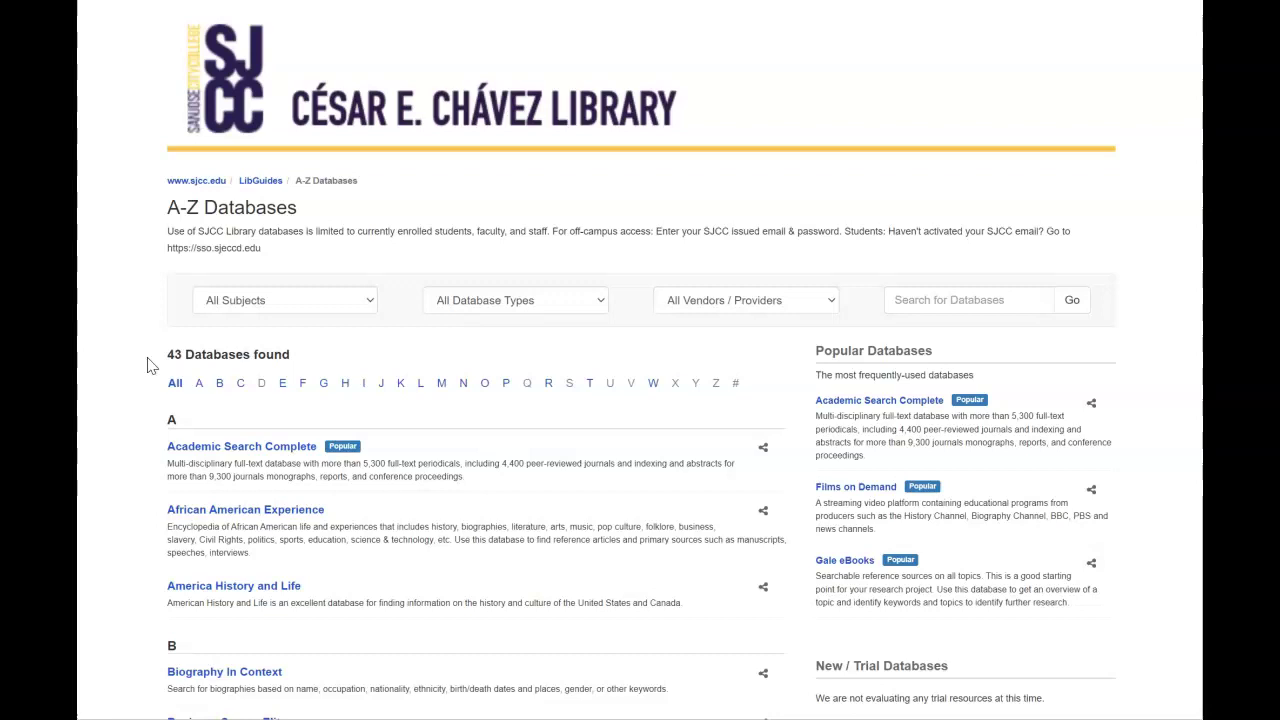
# - Filter the A-Z database list to entries starting with the letter O
pyautogui.click(485, 385)
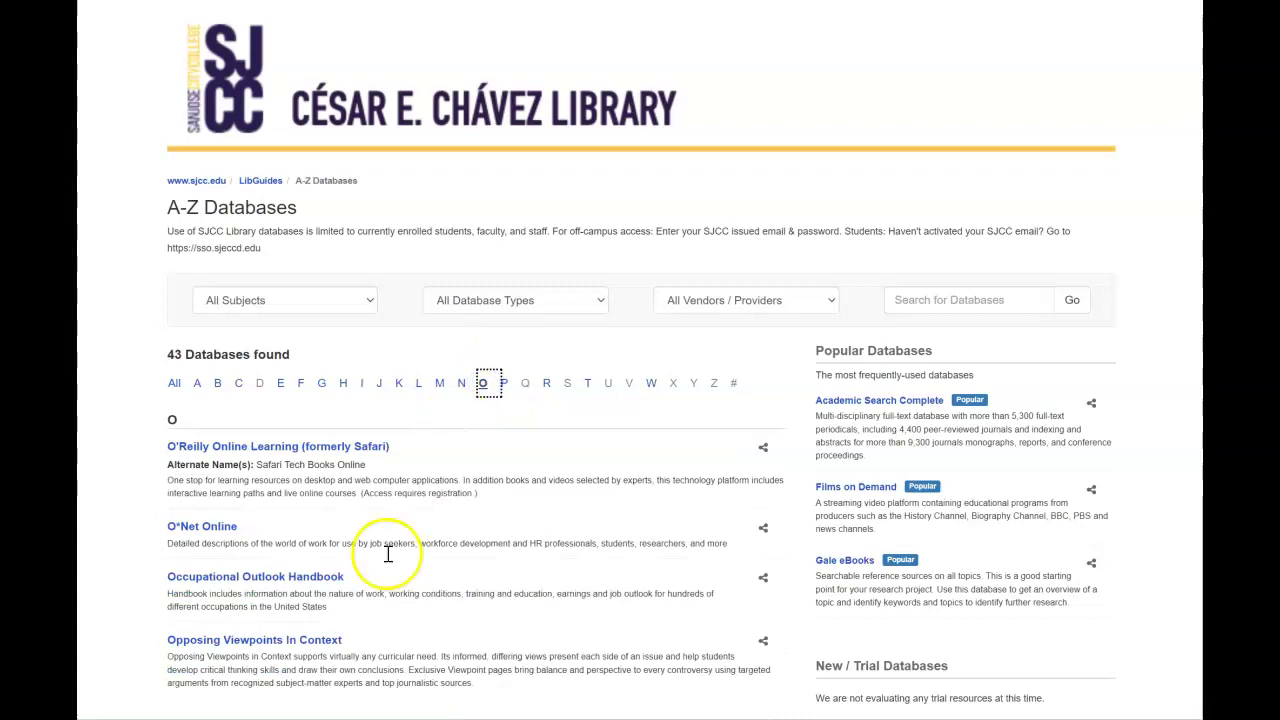
# - Launch Opposing Viewpoints In Context and go to its Advanced Search page
pyautogui.click(311, 643)
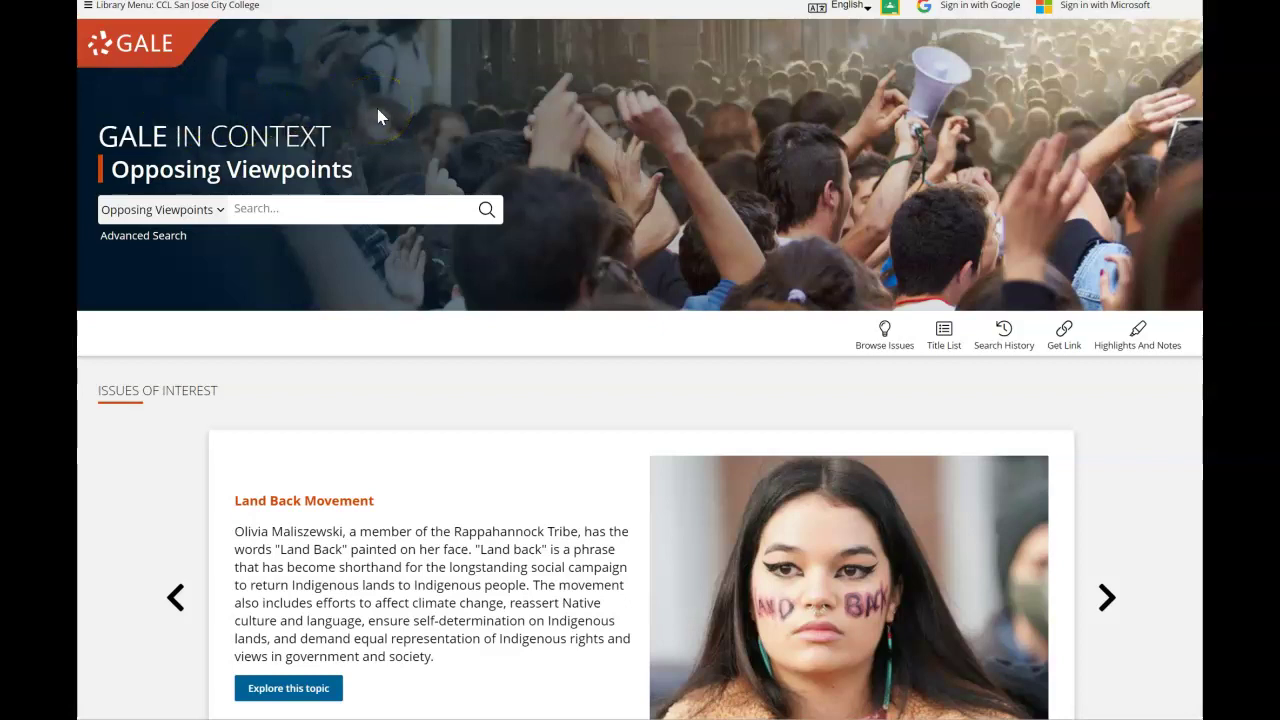
pyautogui.click(138, 240)
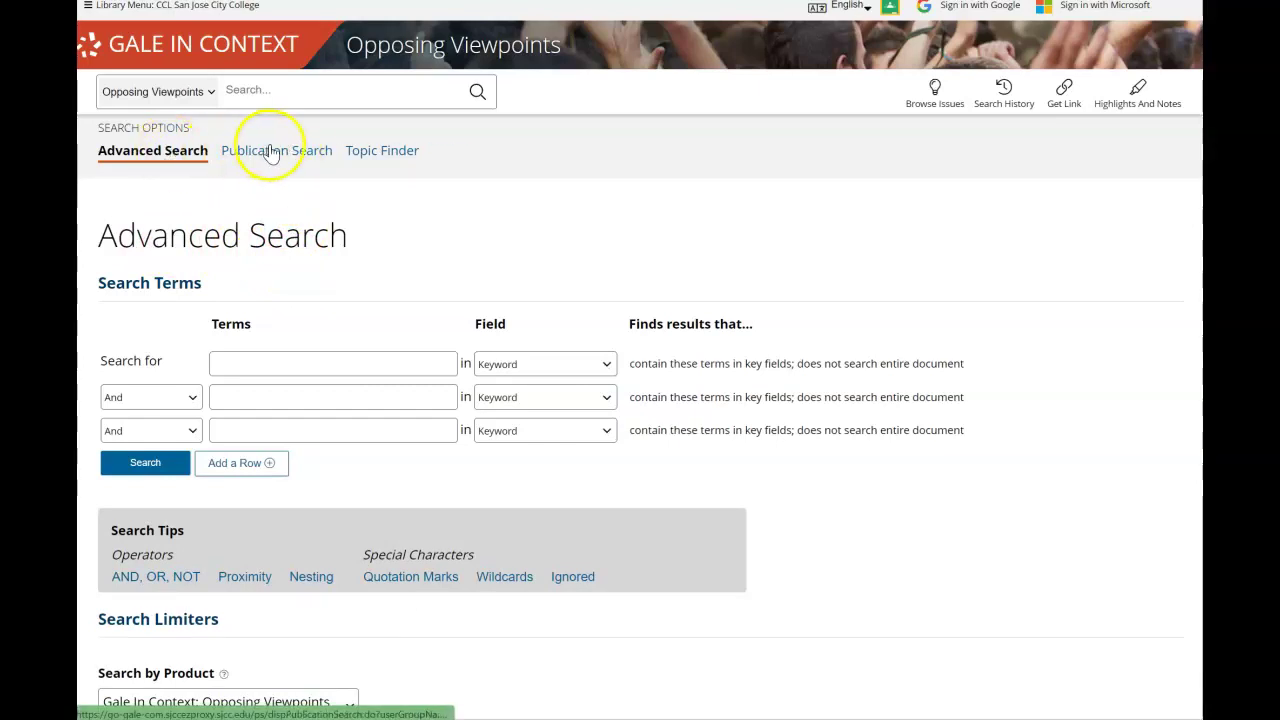
# - Search Topic Finder for 'body cameras' and scroll down to the tiles map of related terms
pyautogui.click(382, 156)
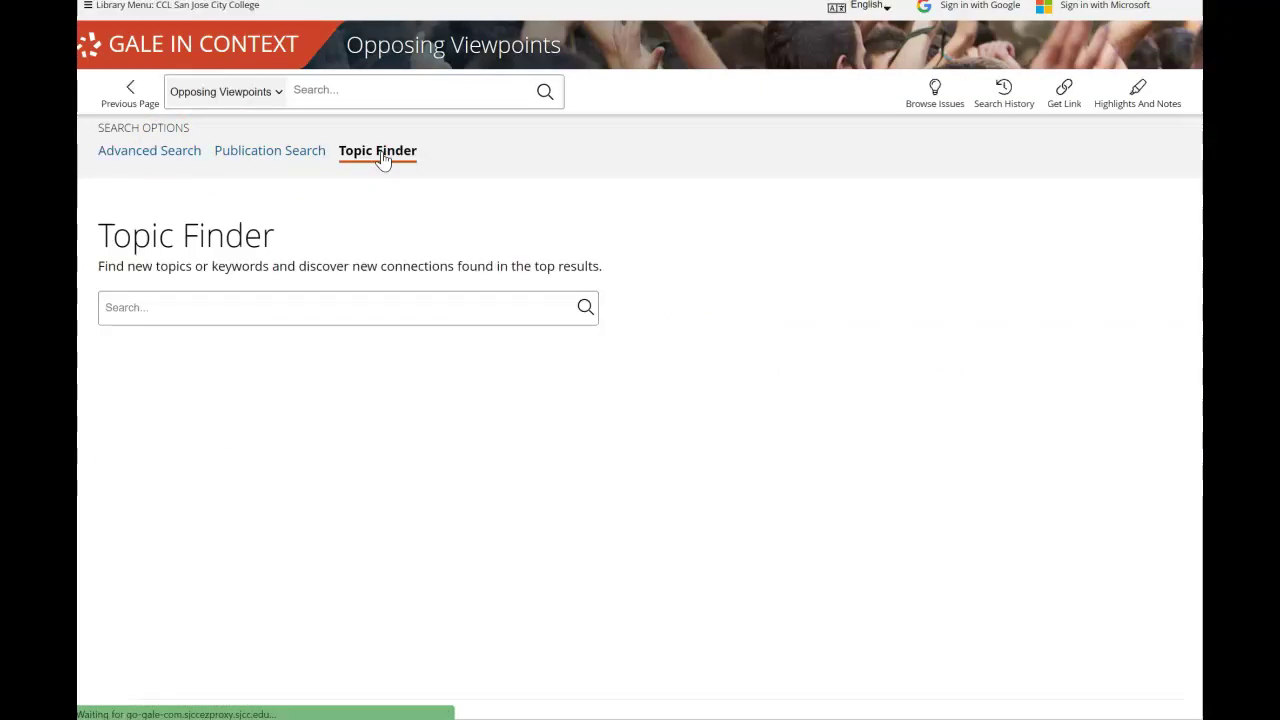
pyautogui.click(199, 307)
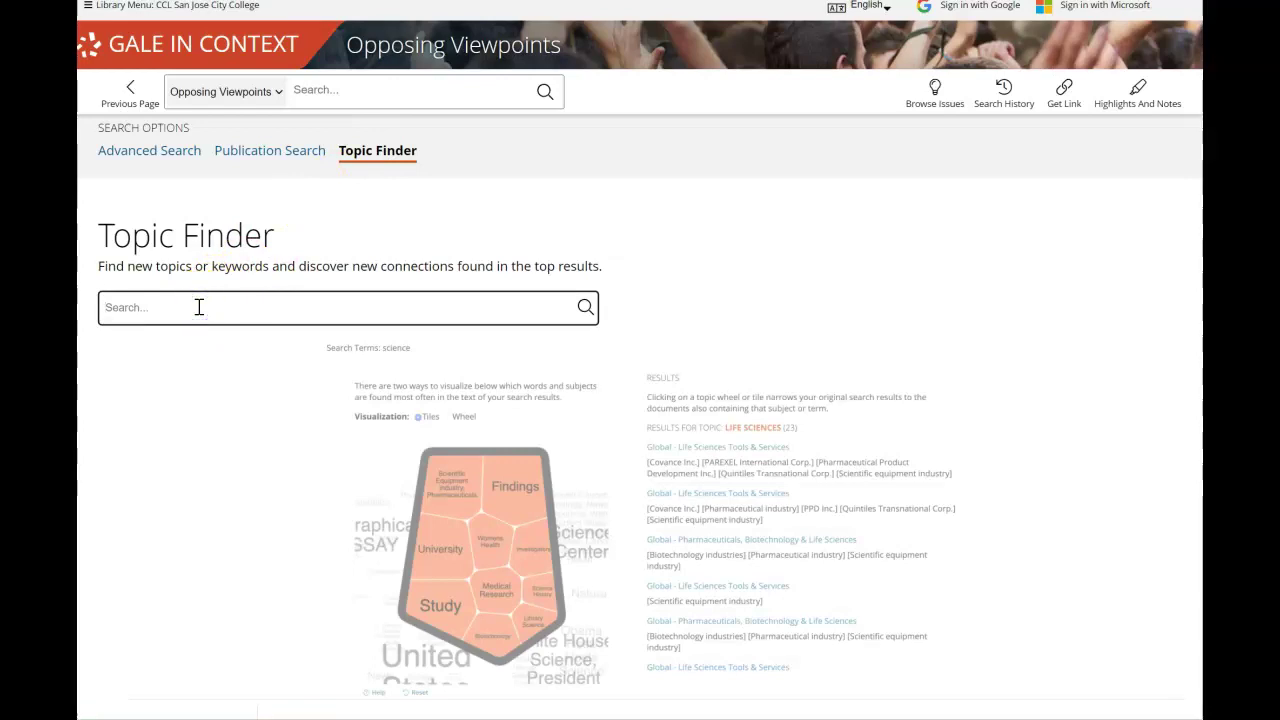
pyautogui.write('body cameras')
pyautogui.press('Return')
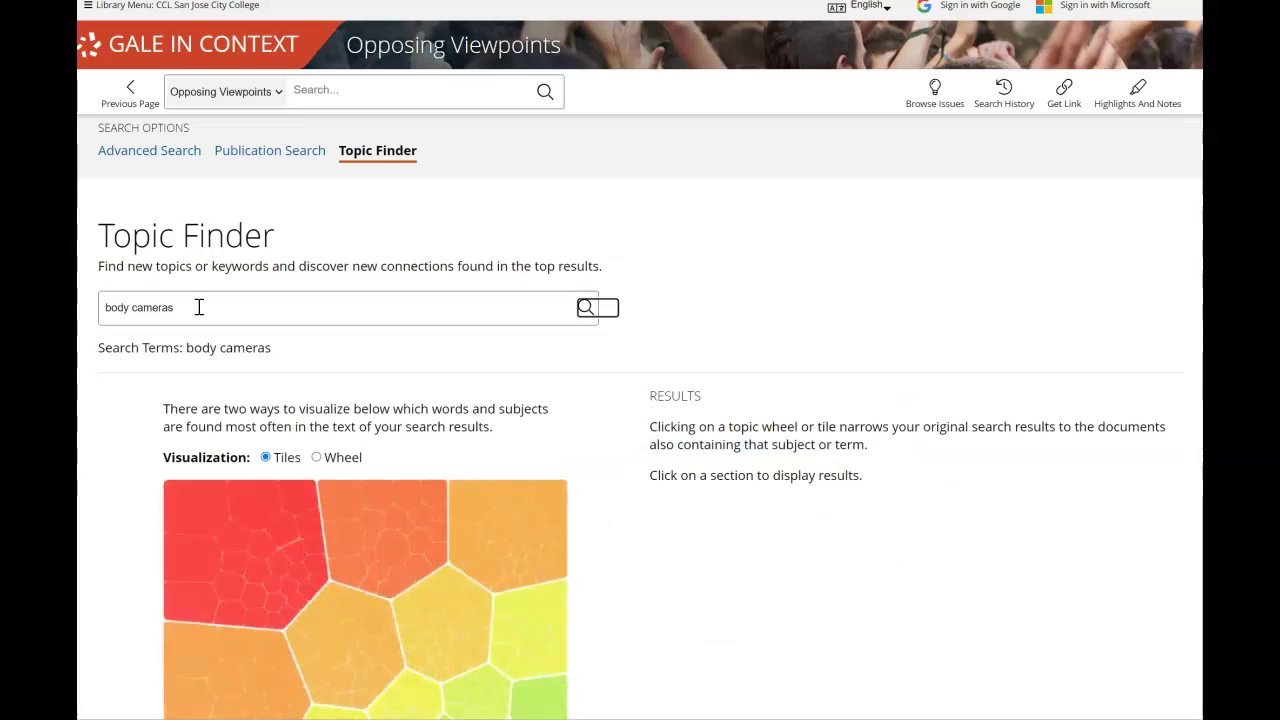
pyautogui.scroll(-3, 199, 307)
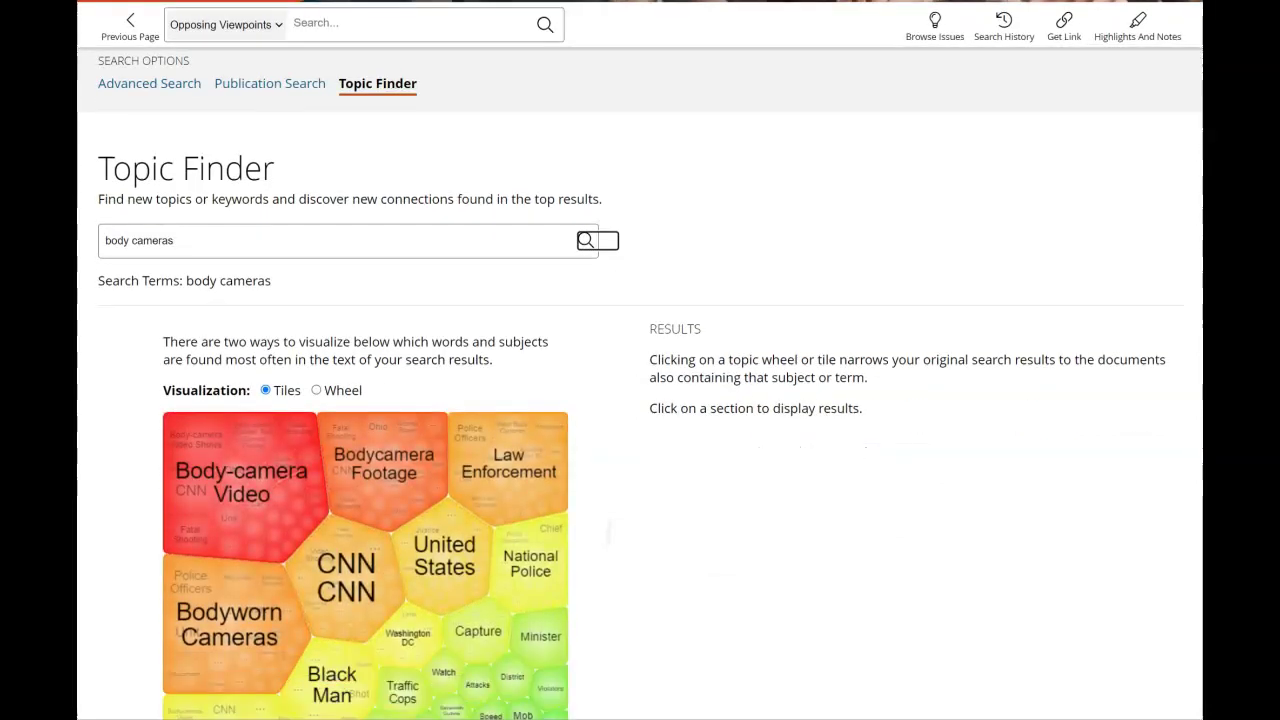
pyautogui.scroll(-1, 640, 380)
pyautogui.scroll(1, 640, 380)
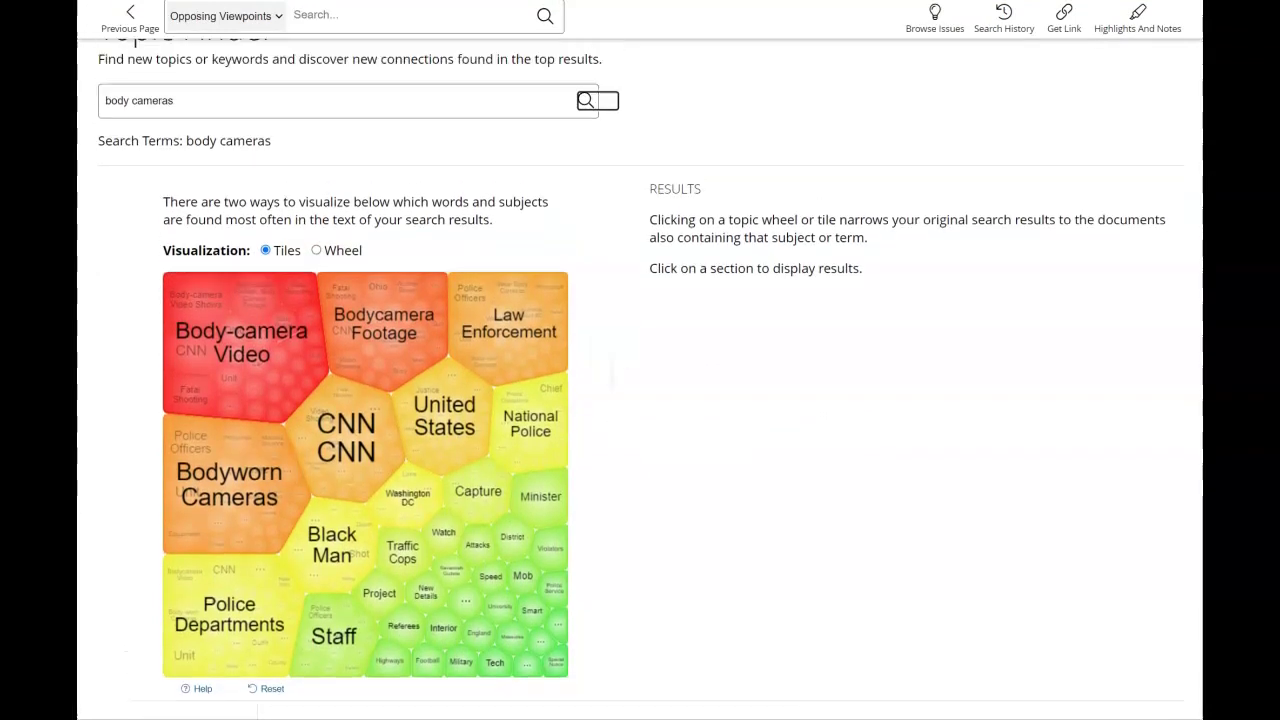
pyautogui.scroll(-1, 640, 380)
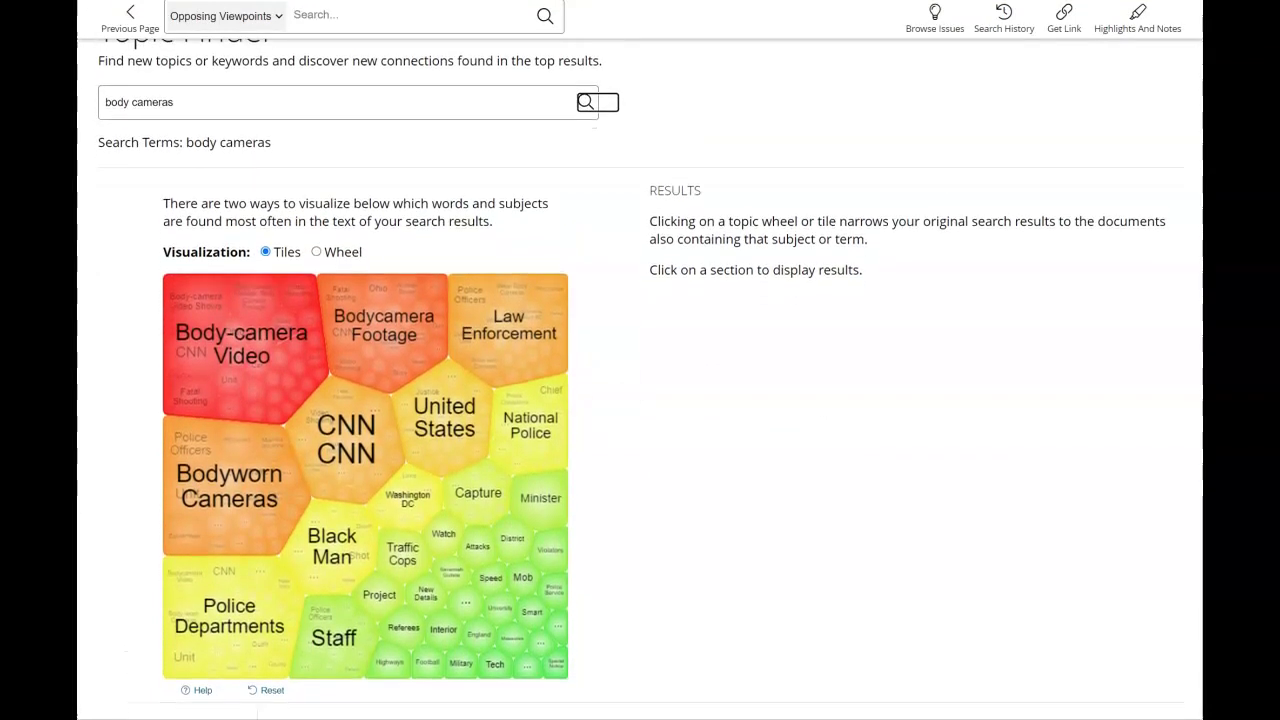
pyautogui.scroll(-2, 640, 380)
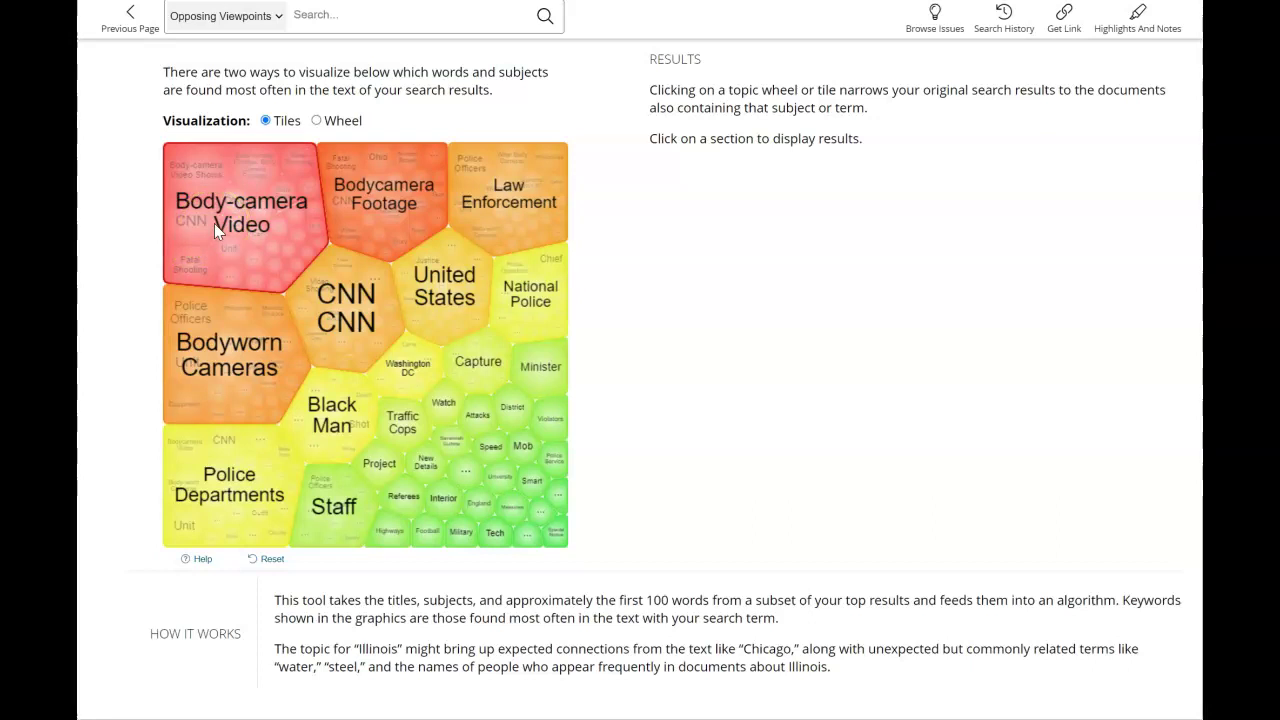
# - Select the Police Departments tile to list its 58 articles and subtopic tiles
pyautogui.click(268, 206)
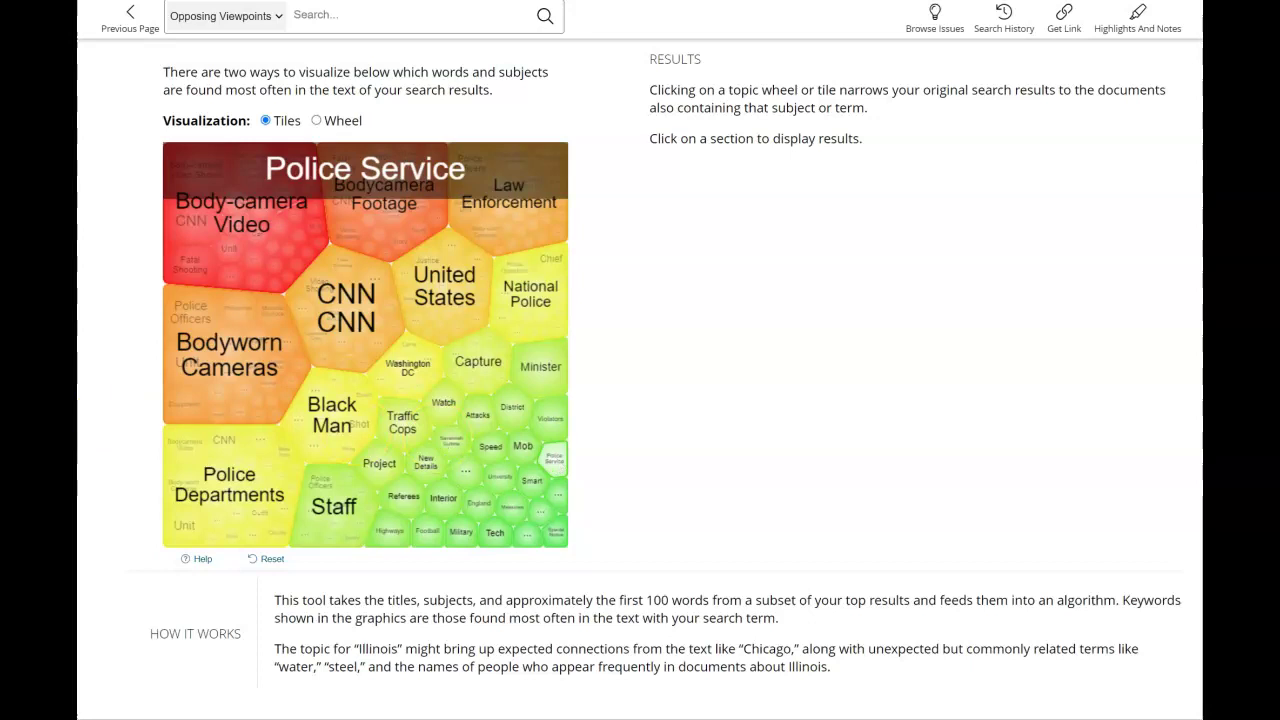
pyautogui.click(245, 492)
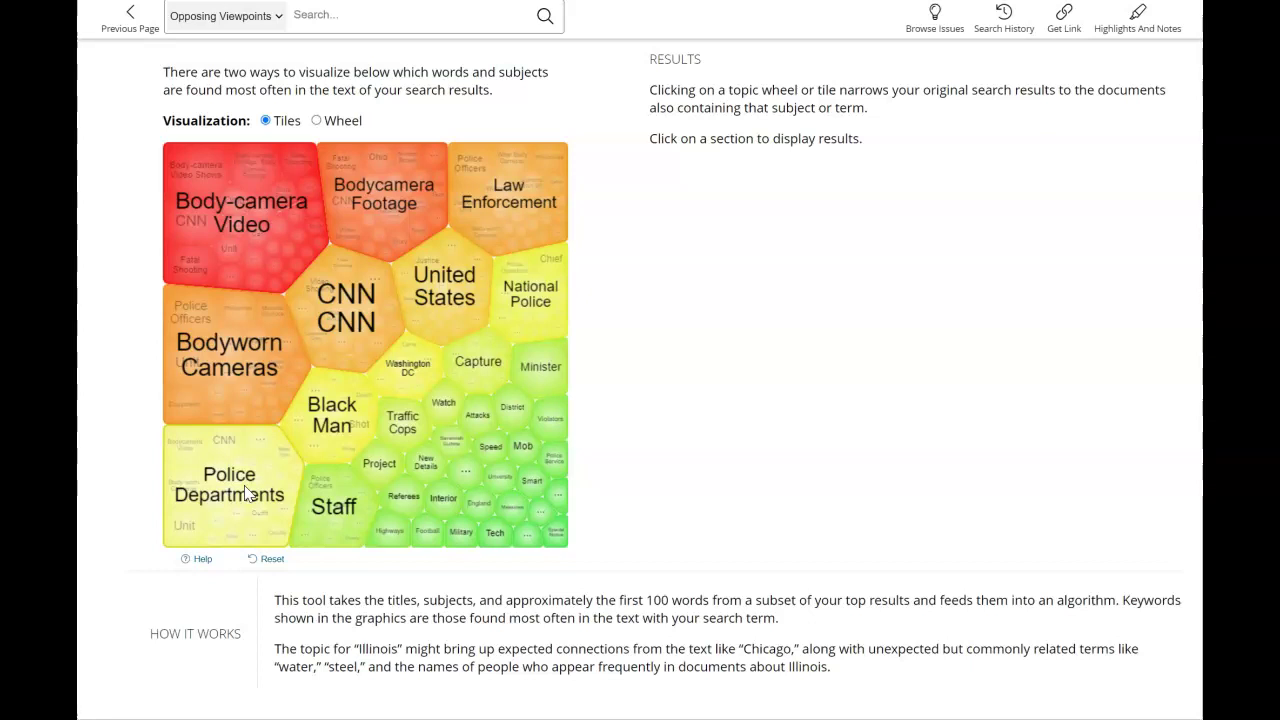
pyautogui.click(246, 492)
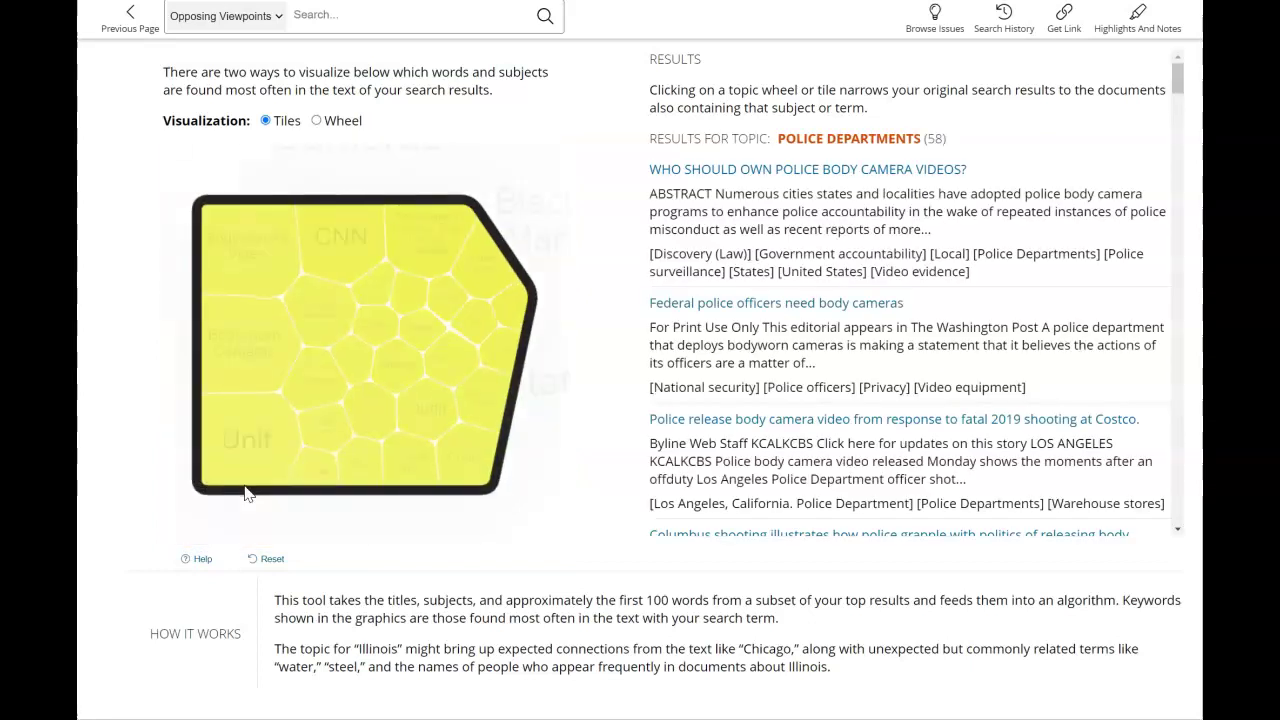
pyautogui.click(563, 265)
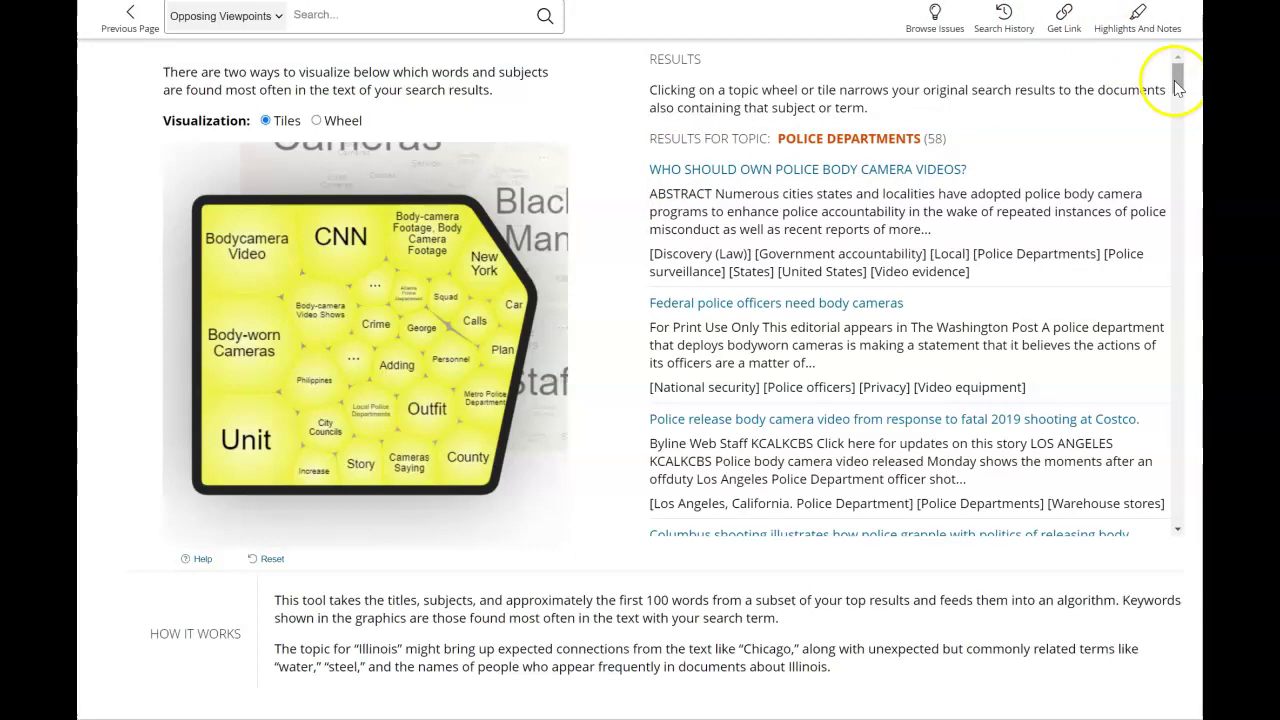
pyautogui.moveTo(1174, 80)
pyautogui.mouseDown()
pyautogui.moveTo(1162, 217)
pyautogui.moveTo(1182, 68)
pyautogui.mouseUp()
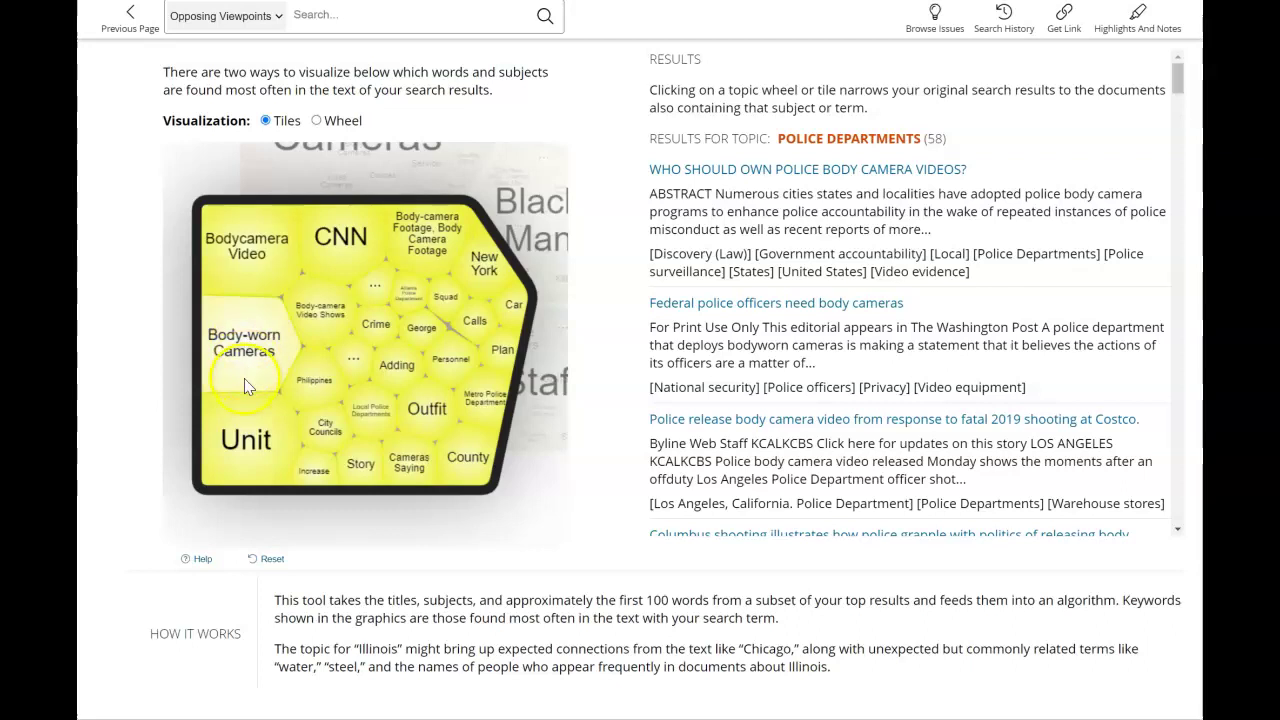
# - Narrow to the New York subtopic's 5 articles and copy the whole results list
pyautogui.click(489, 268)
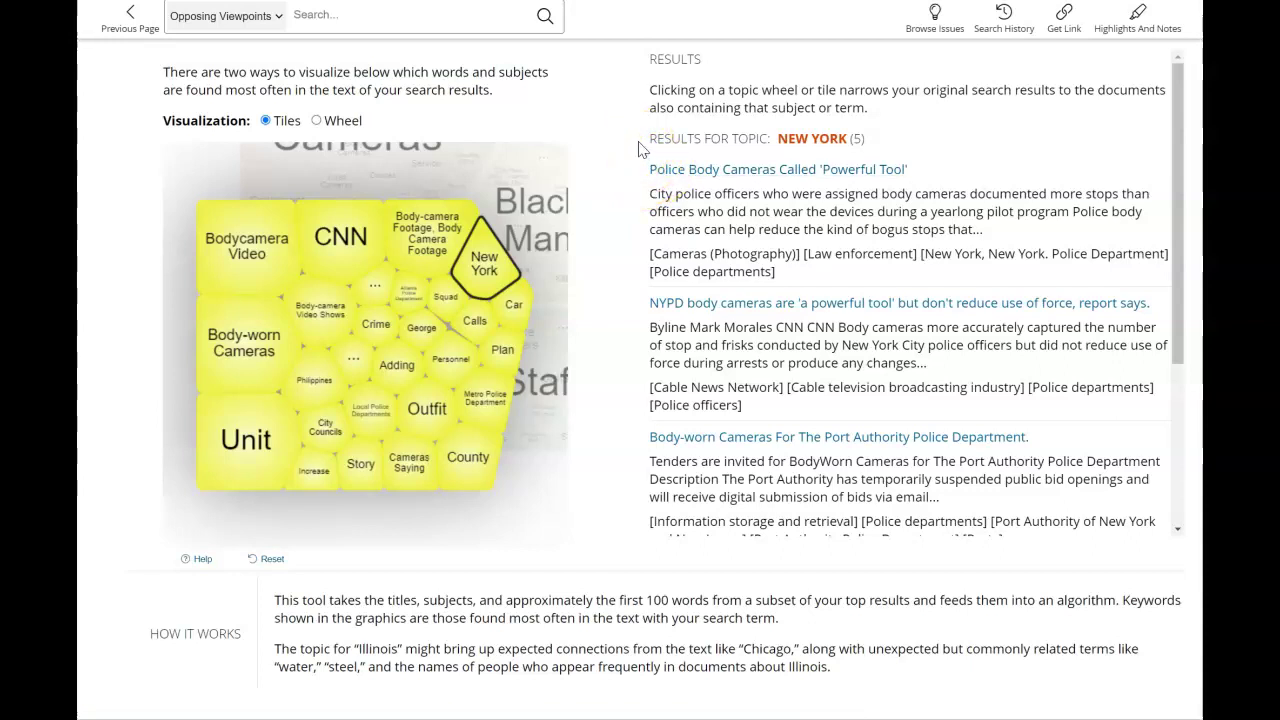
pyautogui.moveTo(642, 148); pyautogui.dragTo(1016, 538)
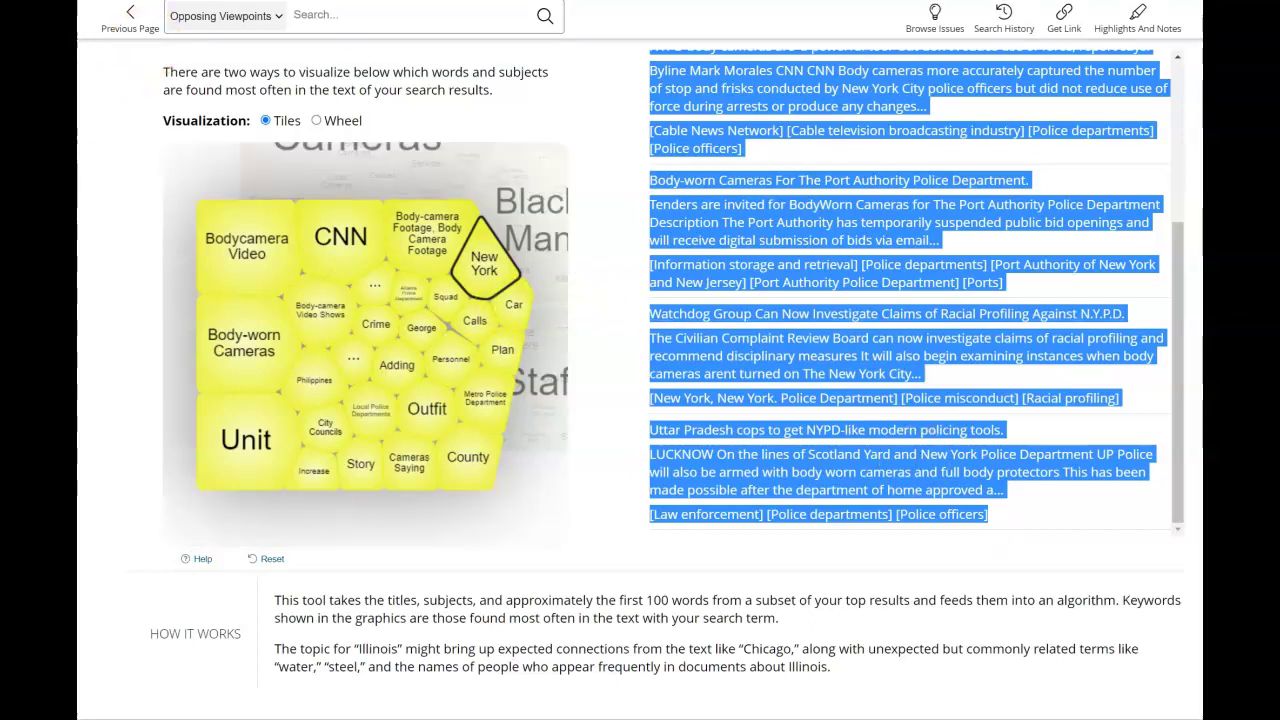
pyautogui.hotkey('alt', 'Tab')
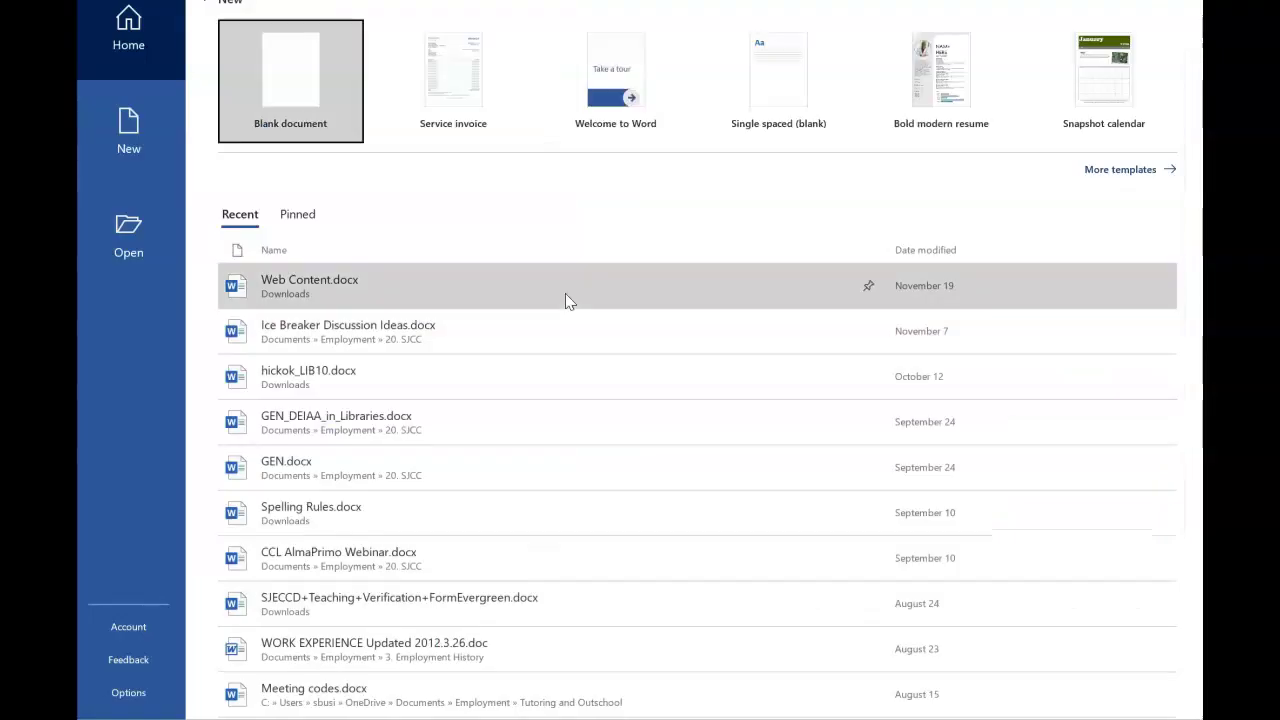
# - Paste the five New York results into a new blank Word document, then return to the browser
pyautogui.click(300, 73)
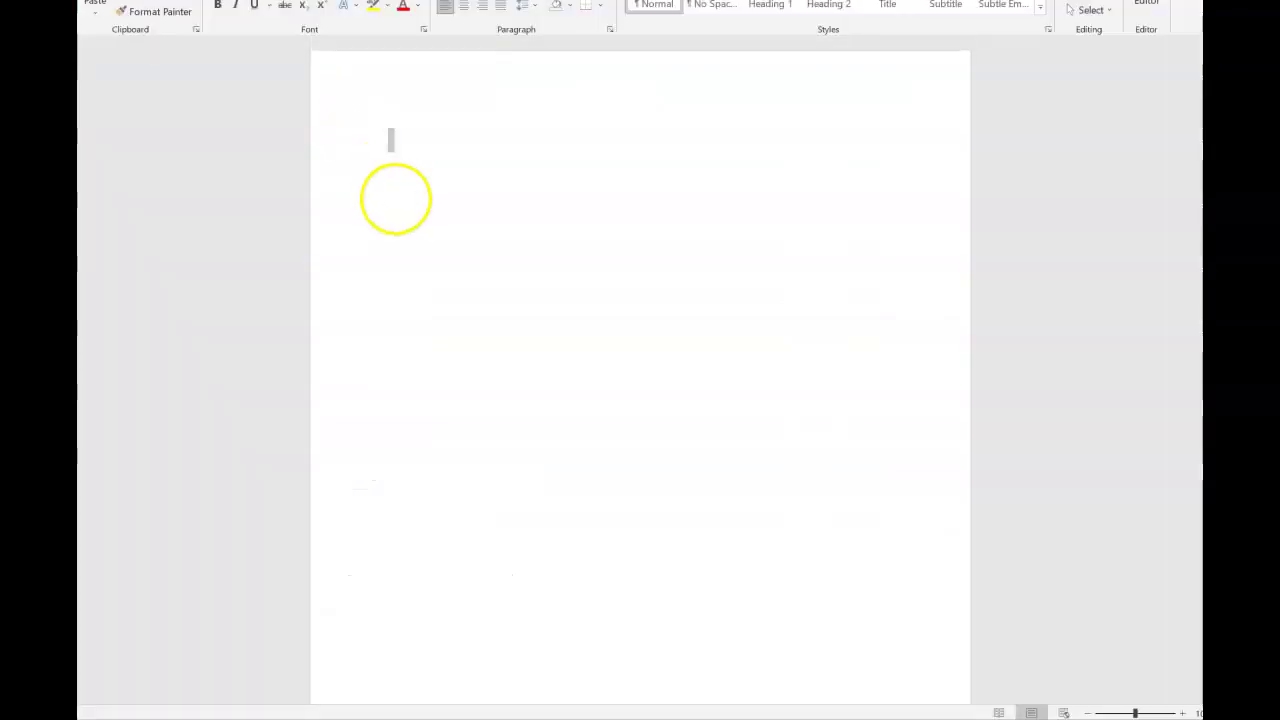
pyautogui.hotkey('ctrl', 'v')
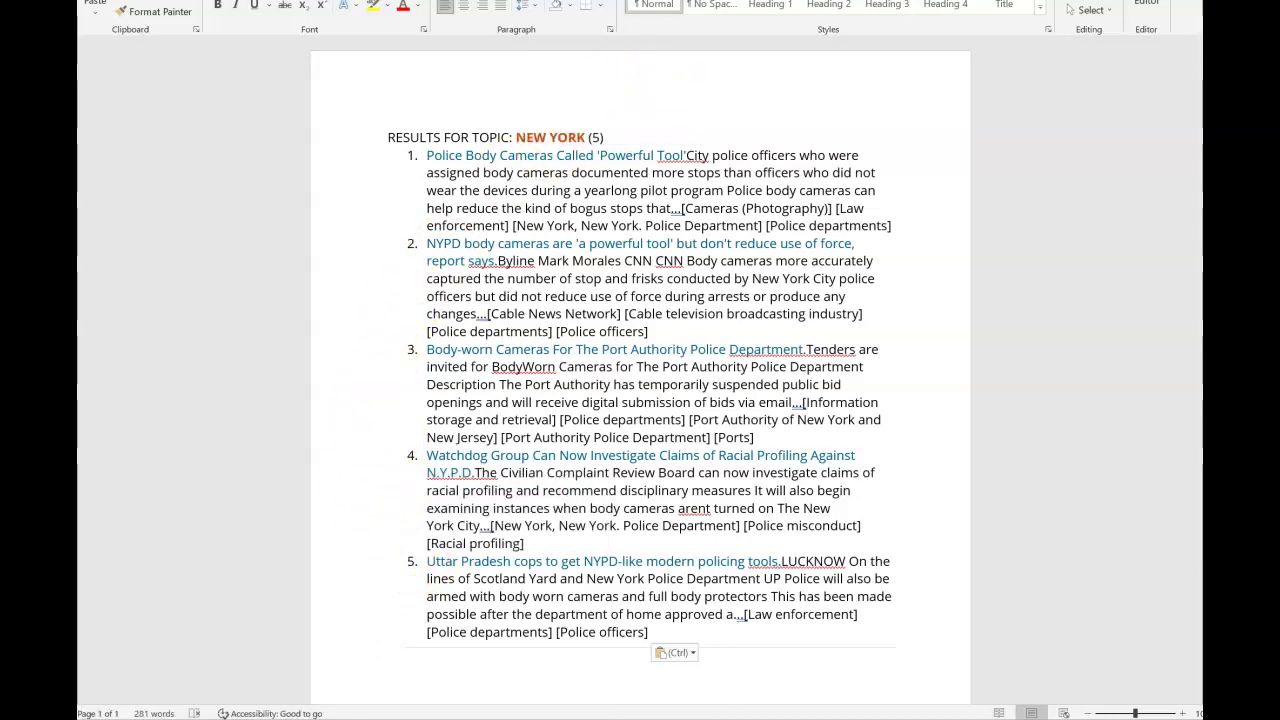
pyautogui.hotkey('alt', 'Tab')
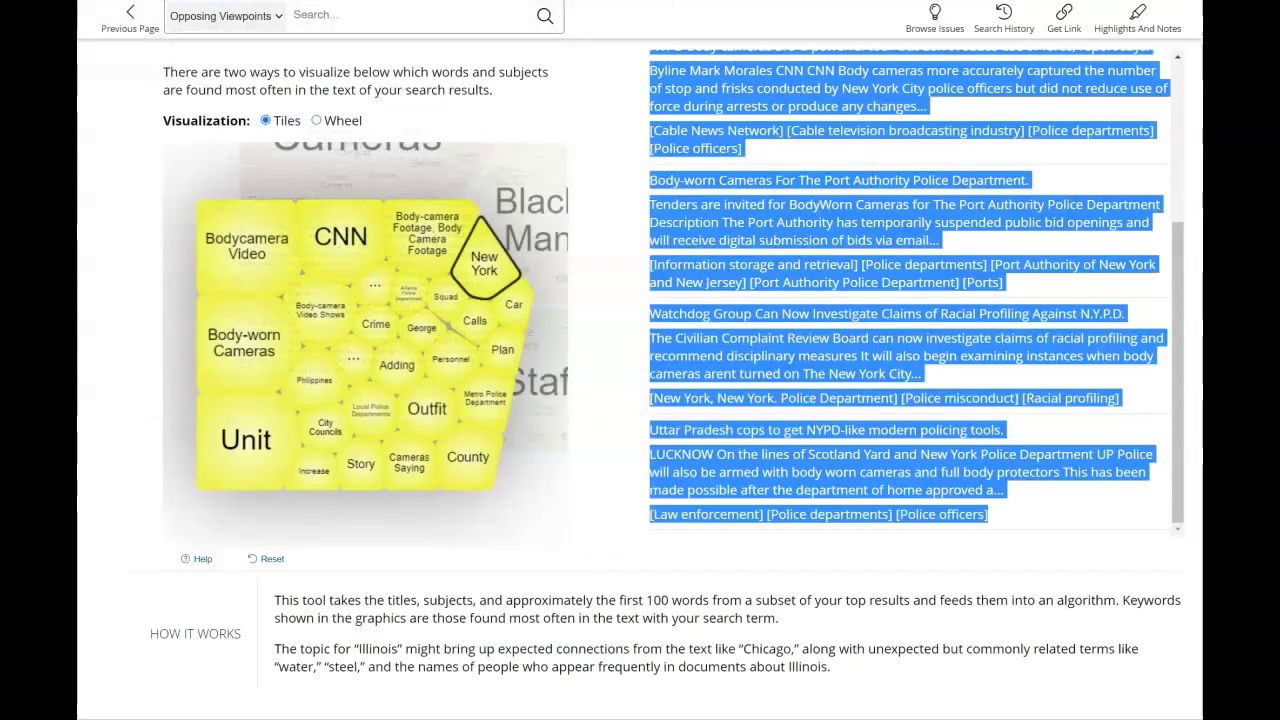
# - Deselect the results, view the Car subtopic, then list the 13 Body-worn Cameras articles
pyautogui.click(616, 336)
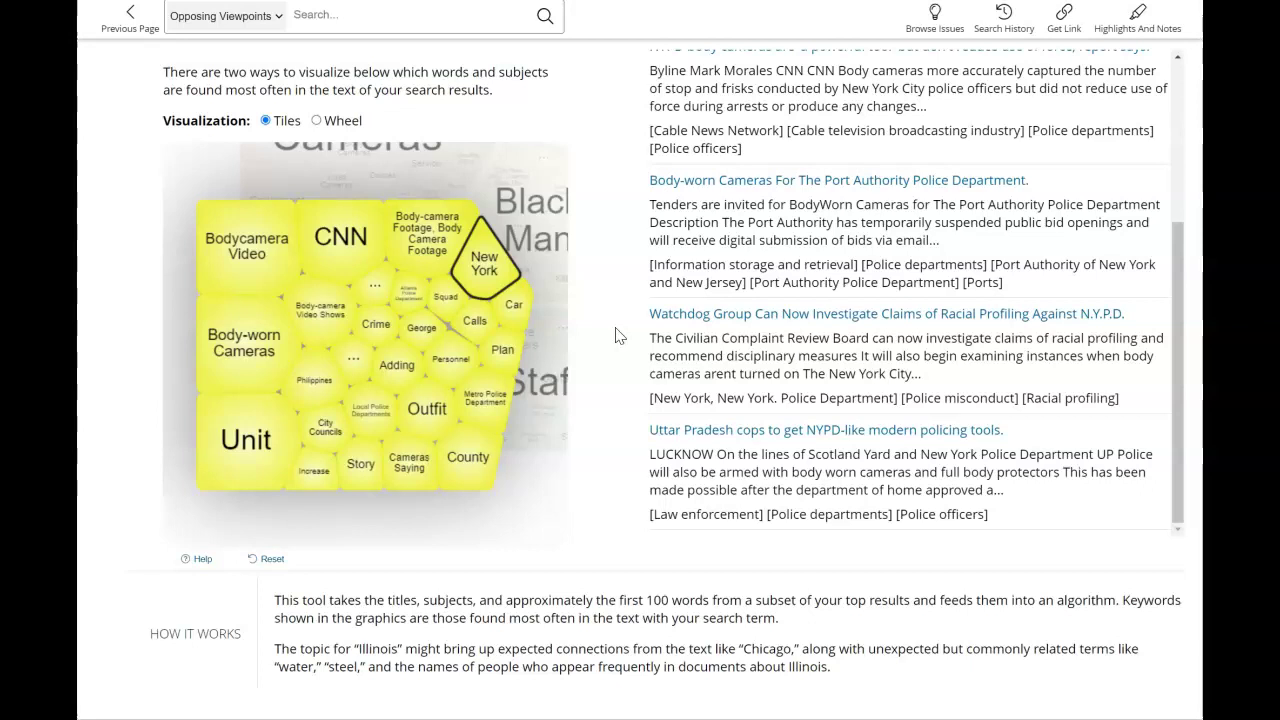
pyautogui.click(511, 305)
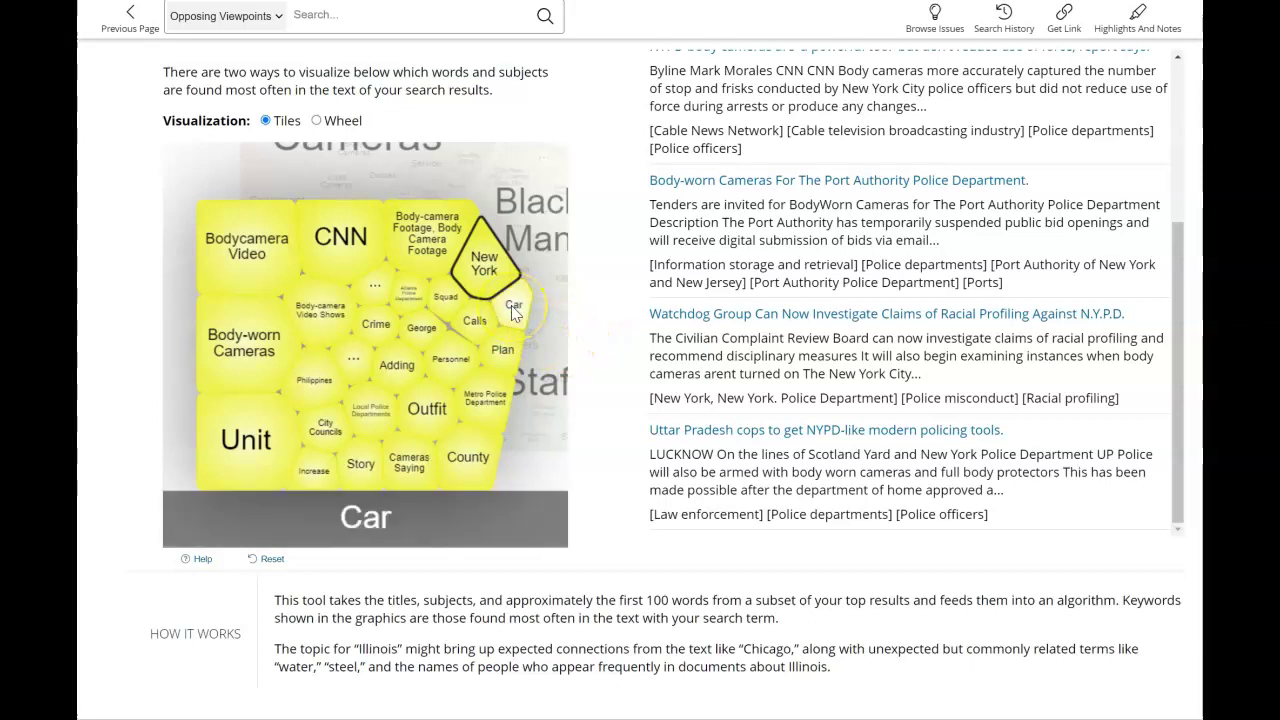
pyautogui.click(512, 346)
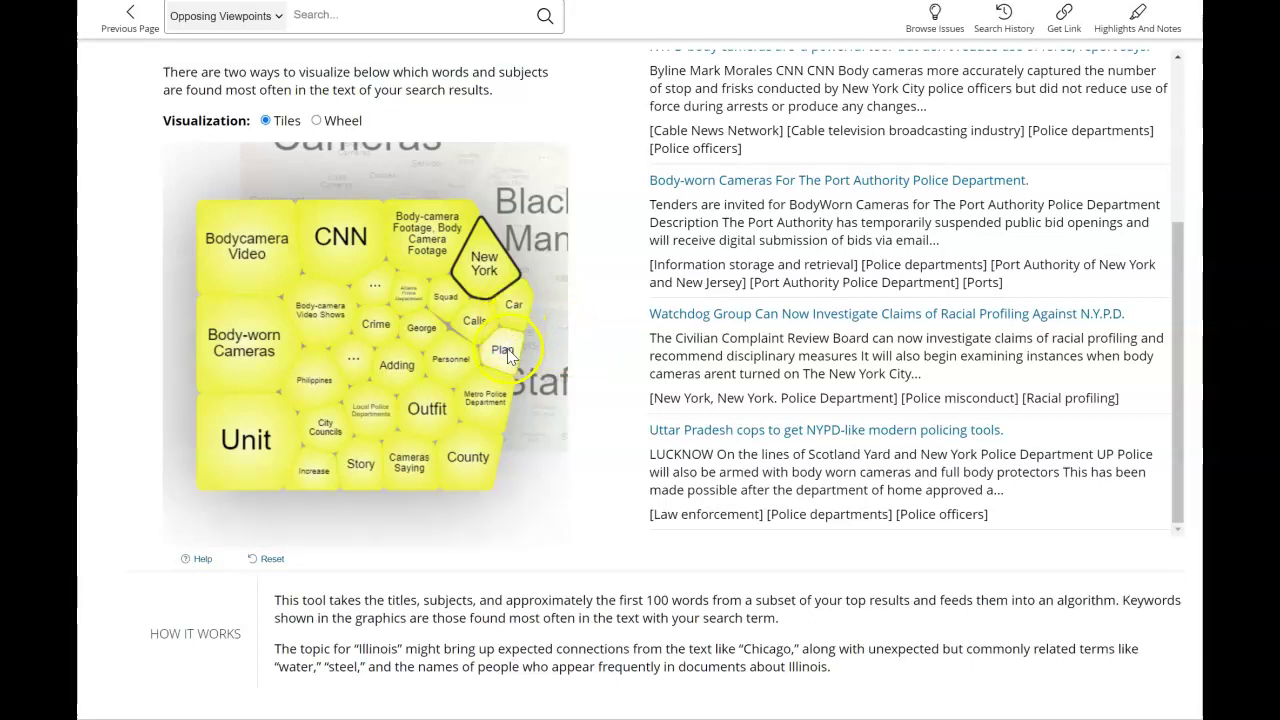
pyautogui.click(505, 355)
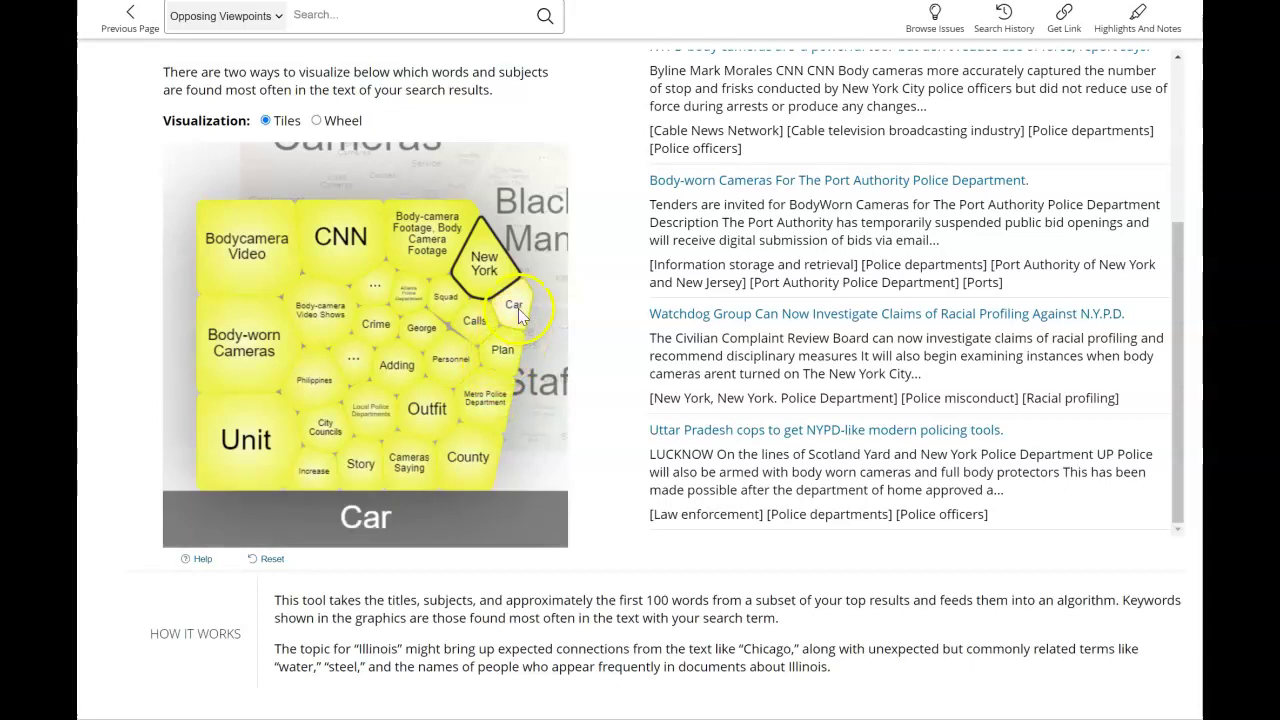
pyautogui.click(516, 310)
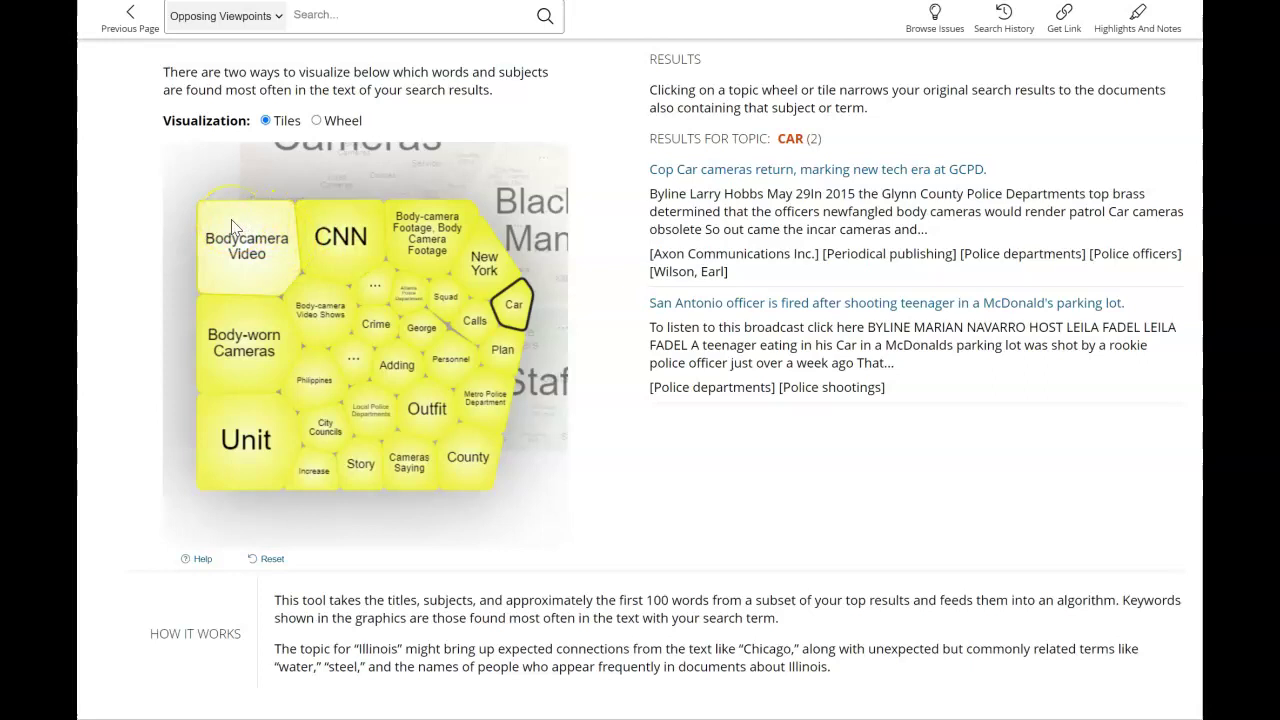
pyautogui.click(243, 350)
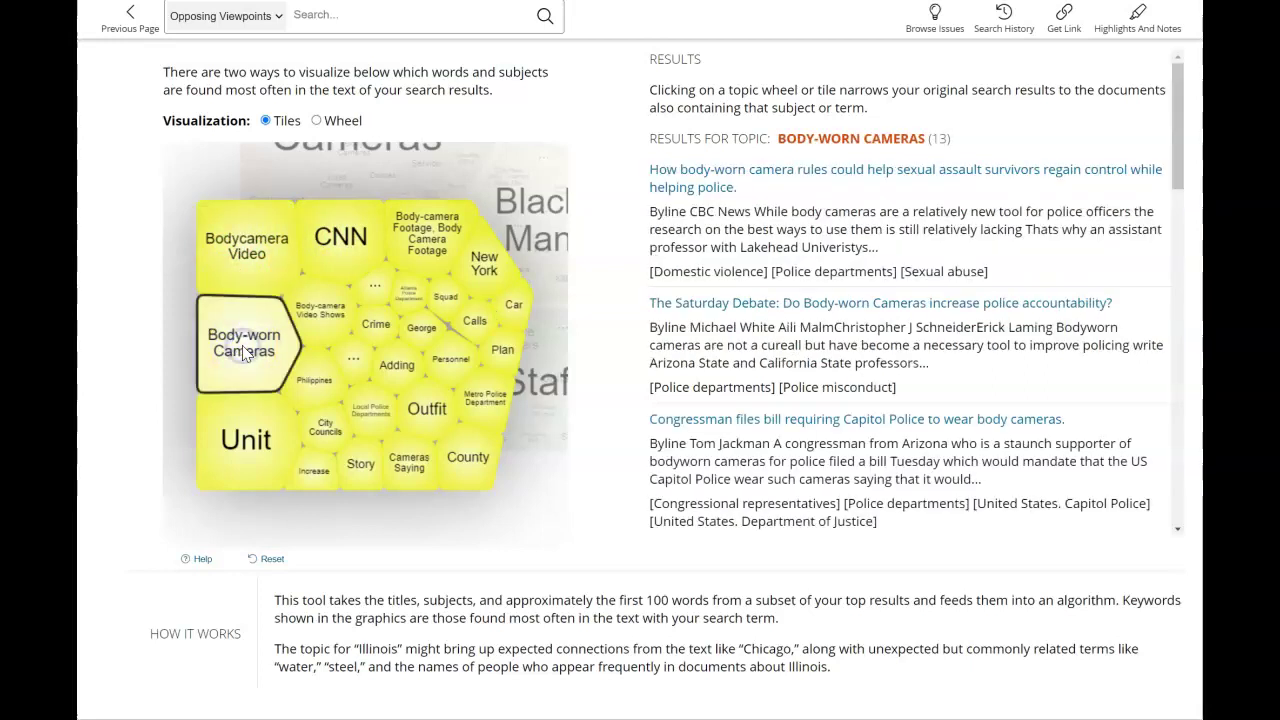